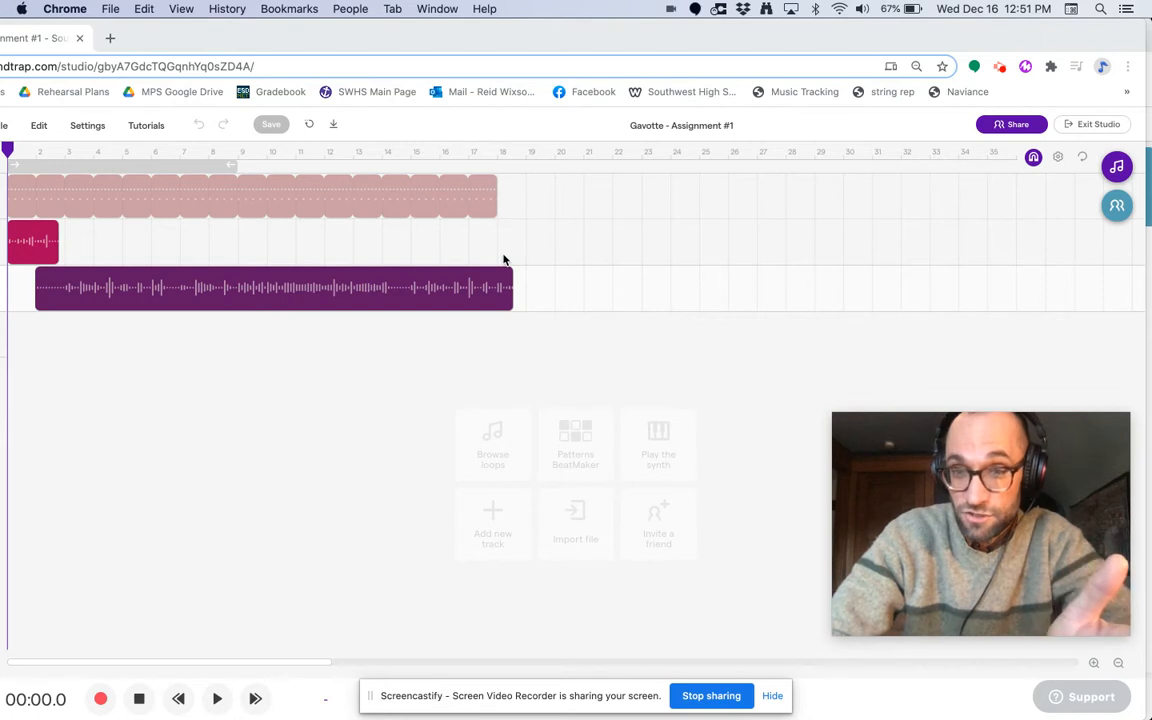
Step: Enlarge the timeline around the first measures and examine the purple recording's waveform against the measure lines
{"action": "left_click", "coordinate": [1095, 664]}
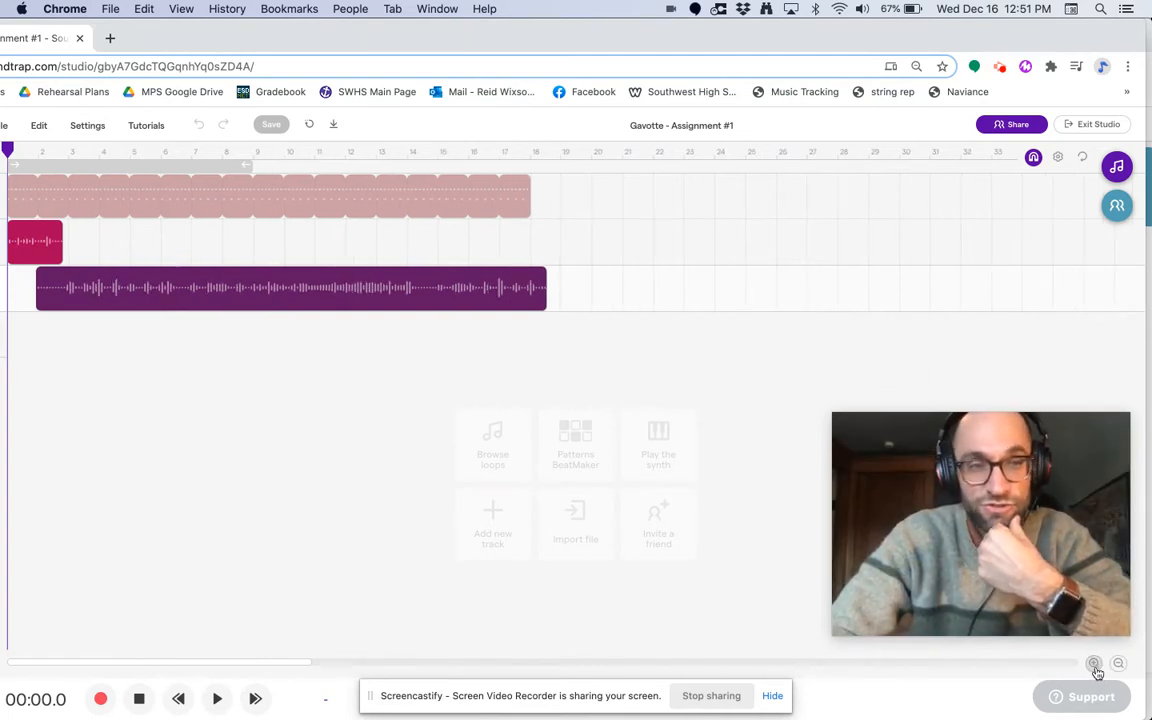
{"action": "left_click", "coordinate": [1096, 668]}
{"action": "left_click", "coordinate": [1096, 668]}
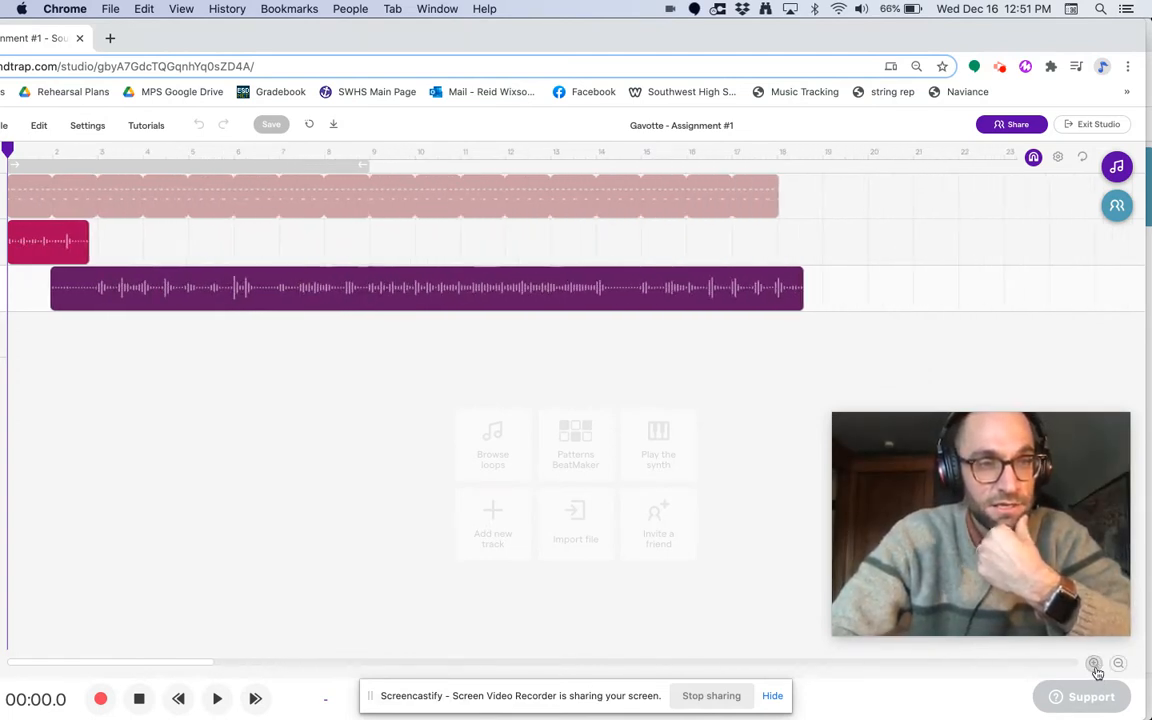
{"action": "left_click", "coordinate": [1096, 668]}
{"action": "left_click", "coordinate": [1096, 668]}
{"action": "left_click", "coordinate": [1096, 668]}
{"action": "left_click", "coordinate": [1096, 668]}
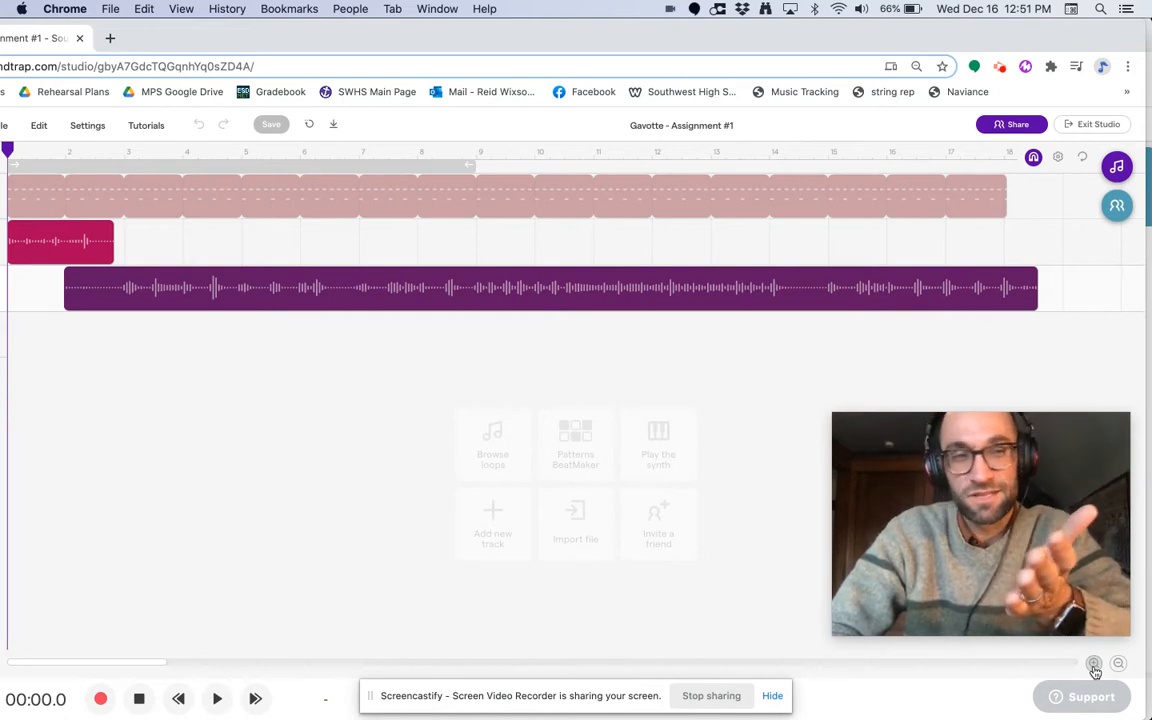
{"action": "left_click", "coordinate": [1095, 667]}
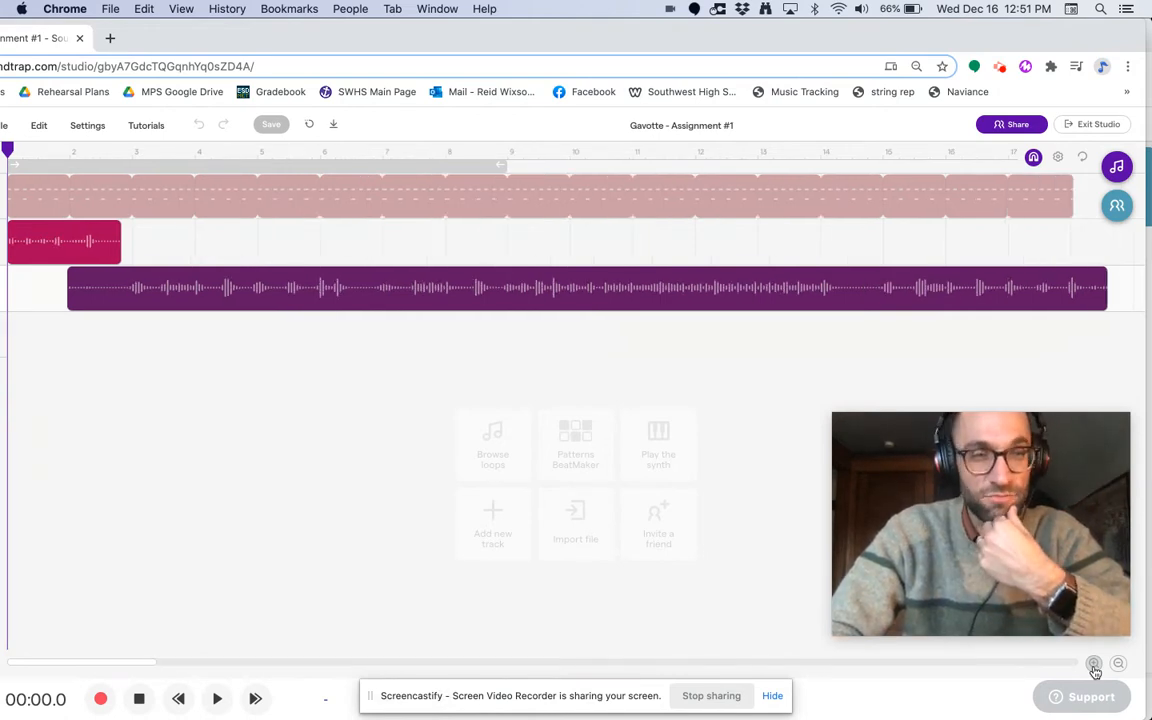
{"action": "left_click", "coordinate": [1095, 667]}
{"action": "left_click", "coordinate": [1095, 667]}
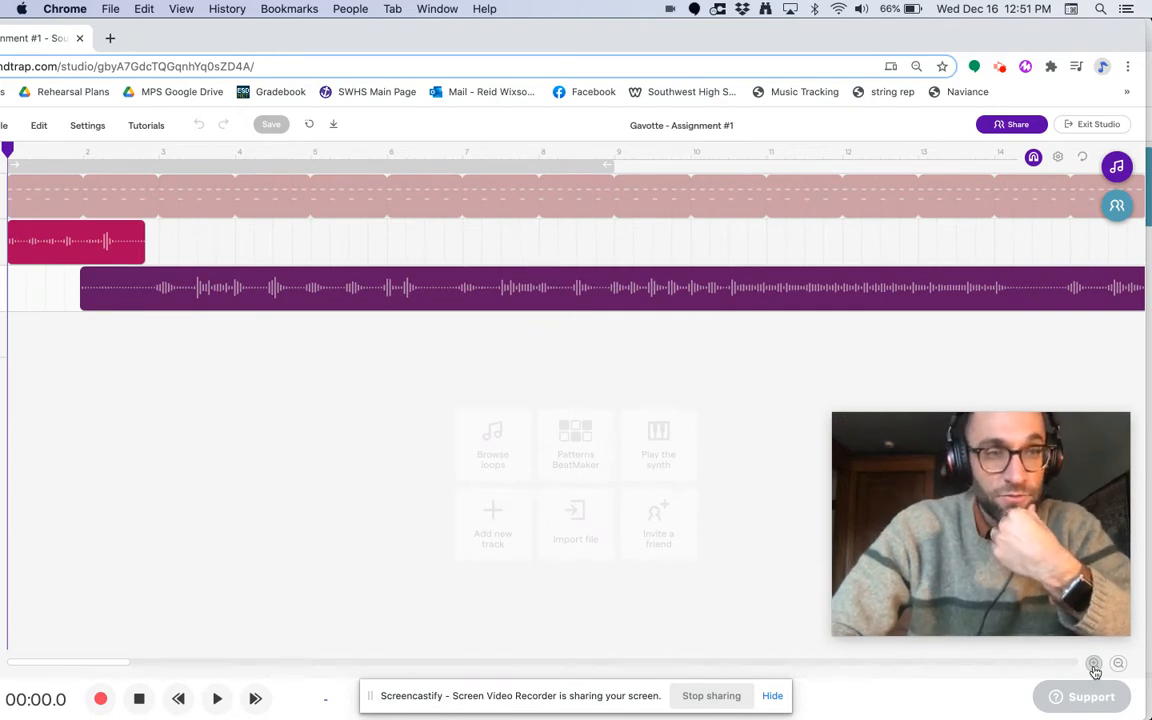
{"action": "left_click", "coordinate": [1095, 667]}
{"action": "left_click", "coordinate": [1095, 667]}
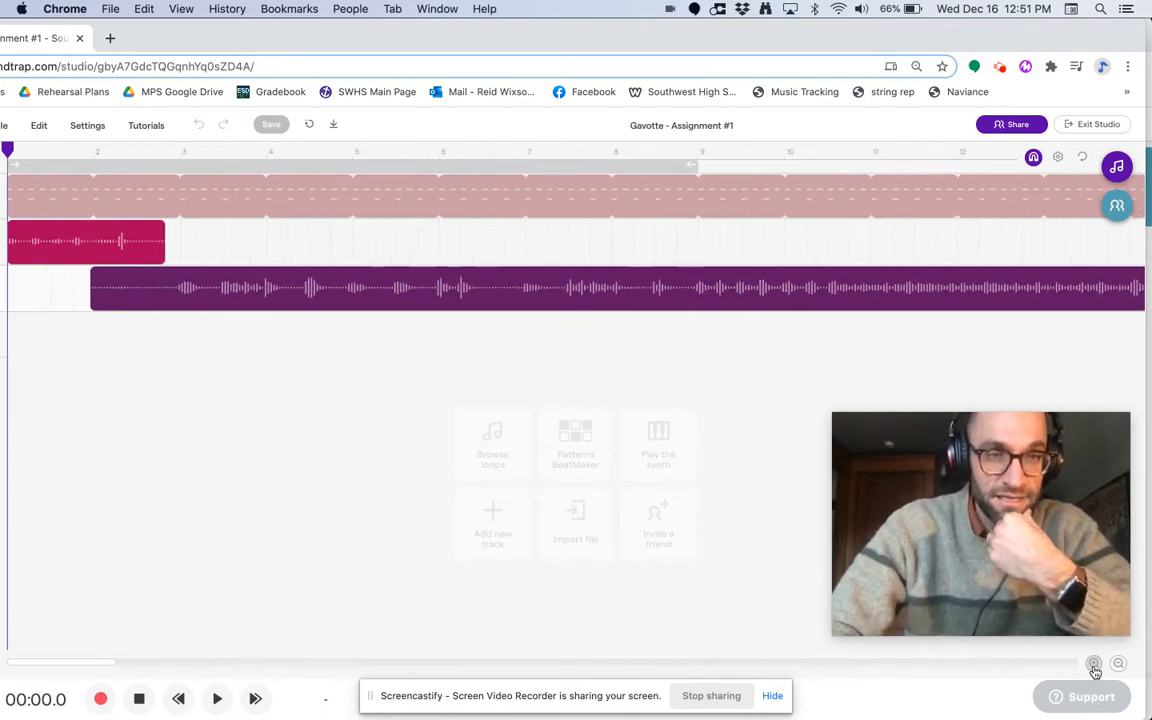
{"action": "left_click", "coordinate": [1095, 667]}
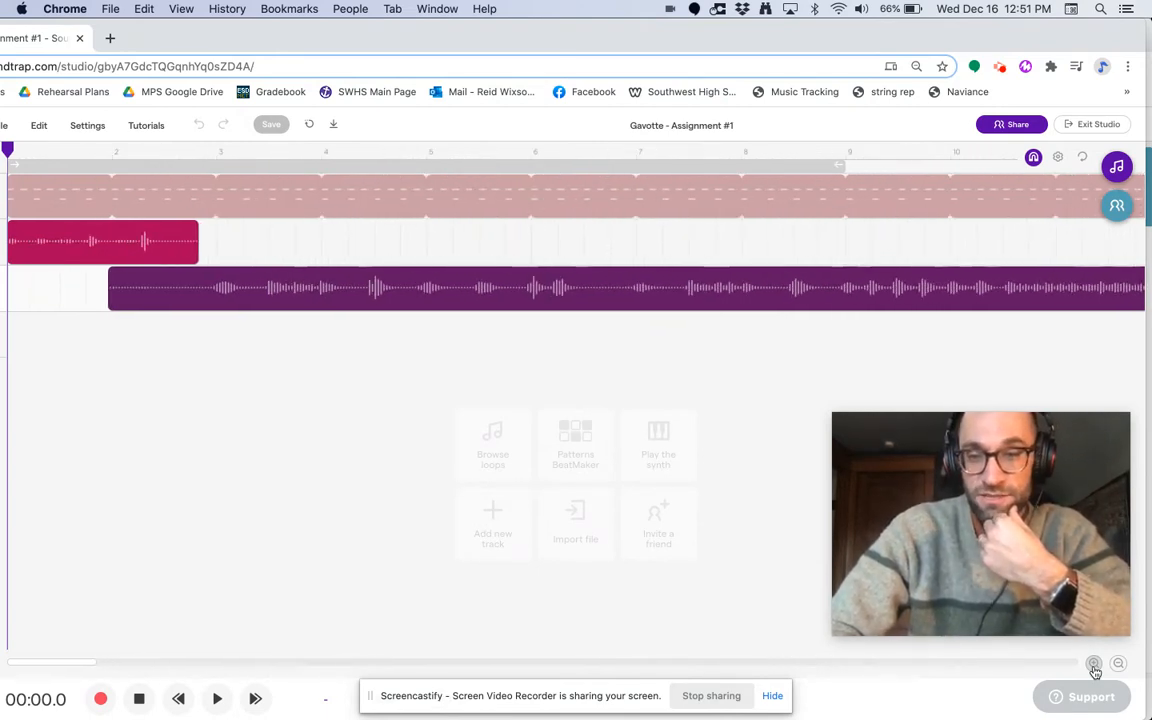
{"action": "left_click", "coordinate": [1095, 667]}
{"action": "left_click", "coordinate": [1095, 667]}
{"action": "left_click", "coordinate": [1095, 667]}
{"action": "left_click", "coordinate": [1095, 667]}
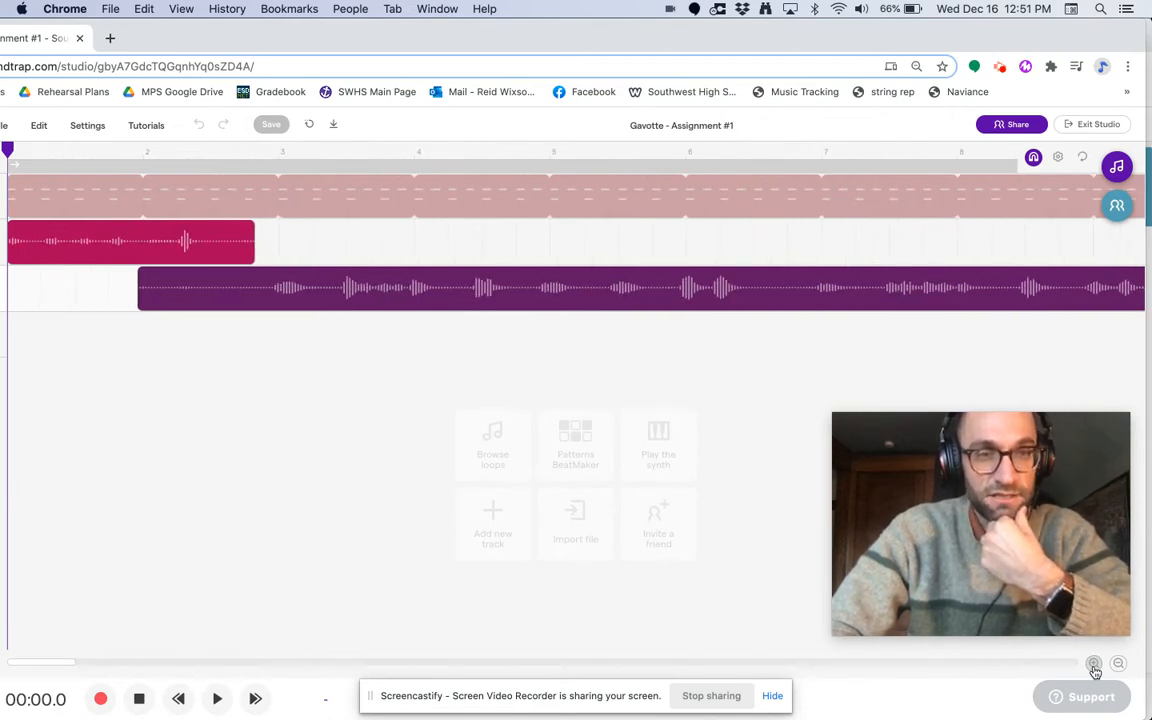
{"action": "left_click", "coordinate": [1095, 667]}
{"action": "left_click", "coordinate": [1095, 667]}
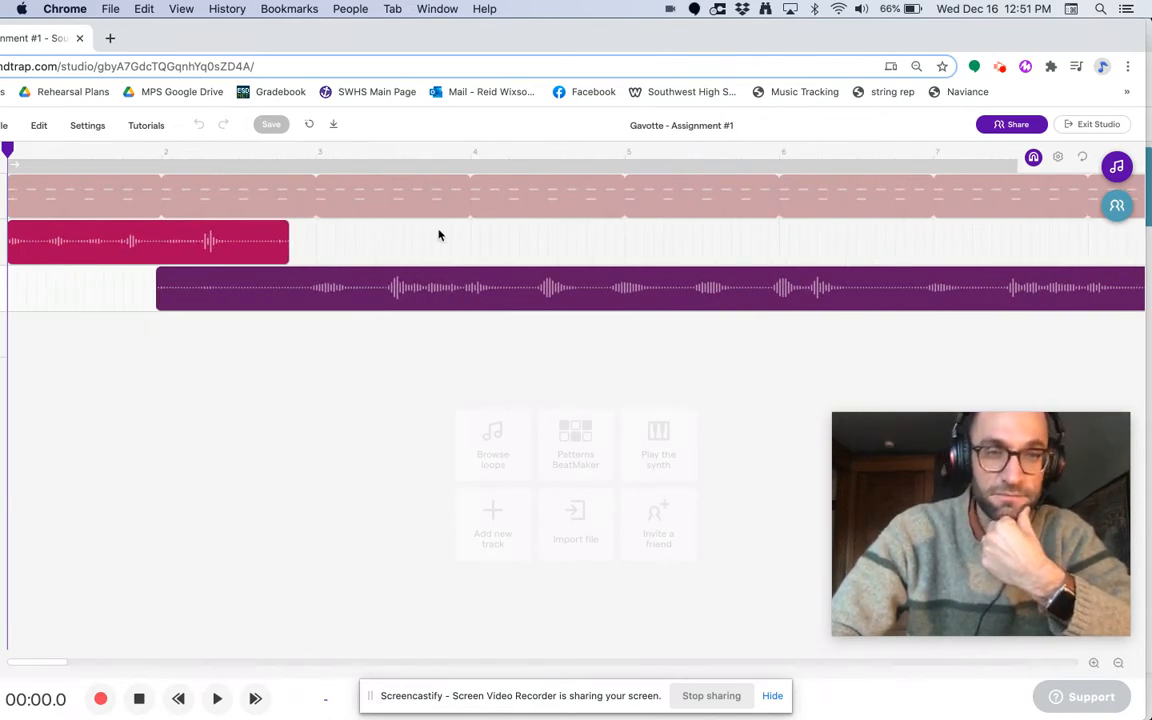
{"action": "scroll", "coordinate": [411, 327], "scroll_direction": "right", "scroll_amount": 4}
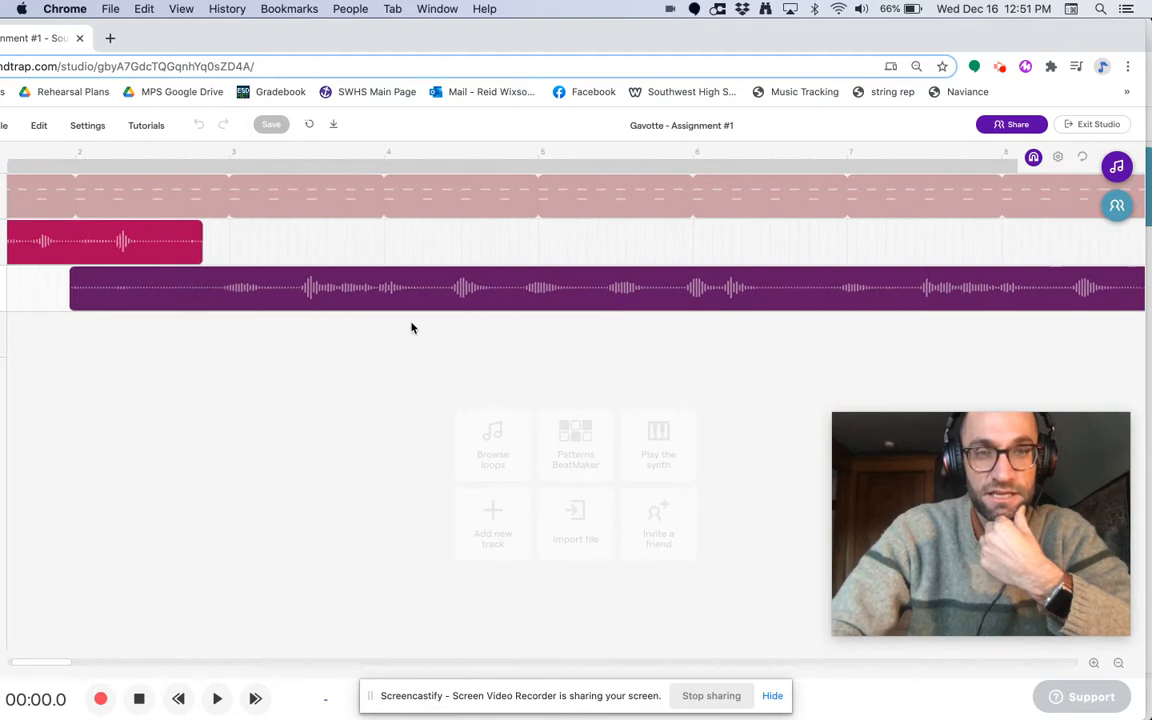
{"action": "scroll", "coordinate": [411, 327], "scroll_direction": "right", "scroll_amount": 1}
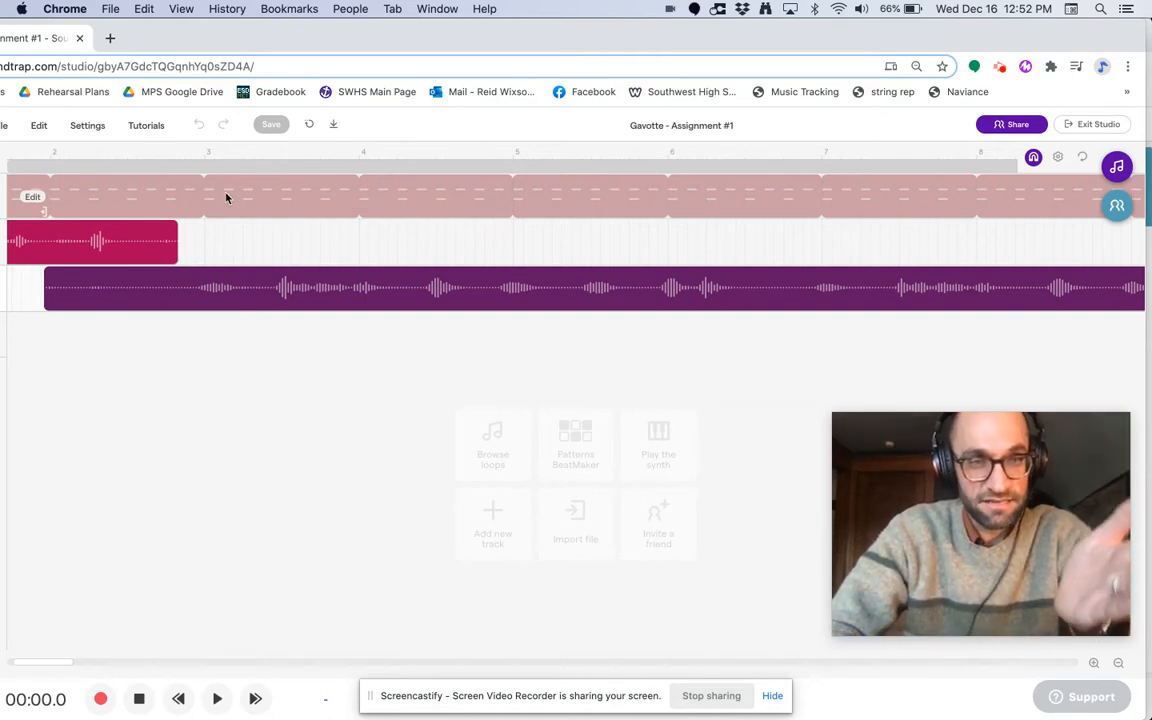
{"action": "left_click", "coordinate": [1095, 663]}
{"action": "left_click", "coordinate": [1095, 664]}
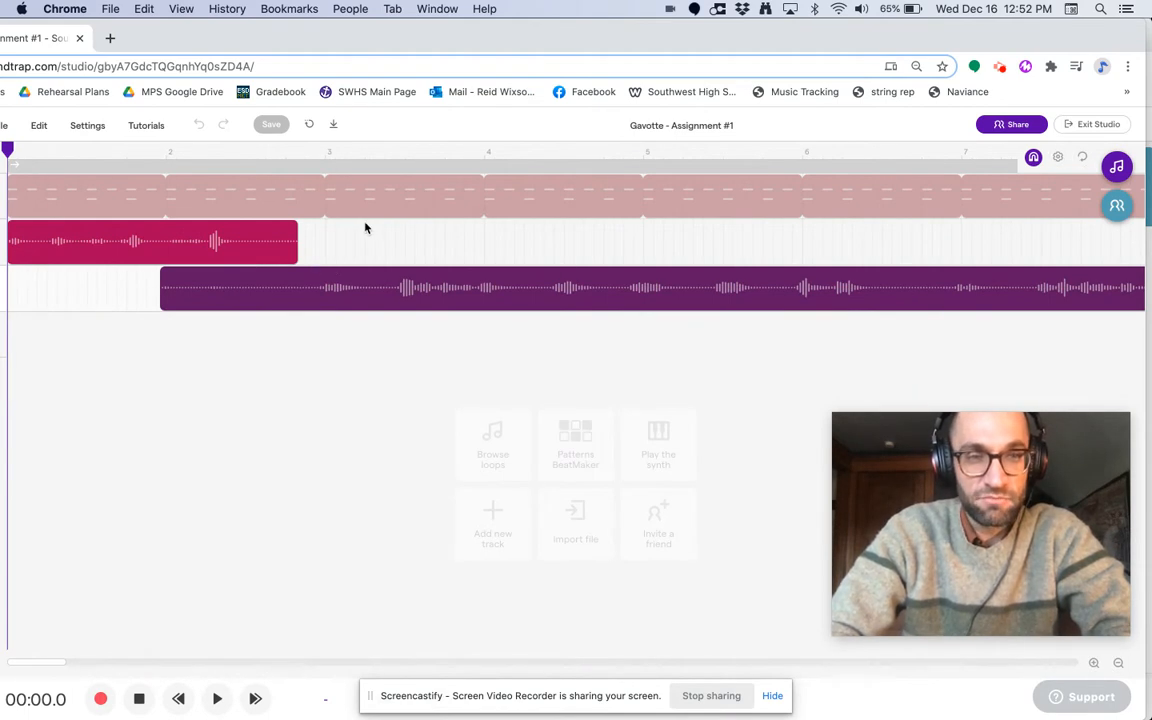
Step: With grid snapping off, split the long purple audio clip at 00:05.6, just before the loud note halfway through measure 3
{"action": "left_click", "coordinate": [322, 274]}
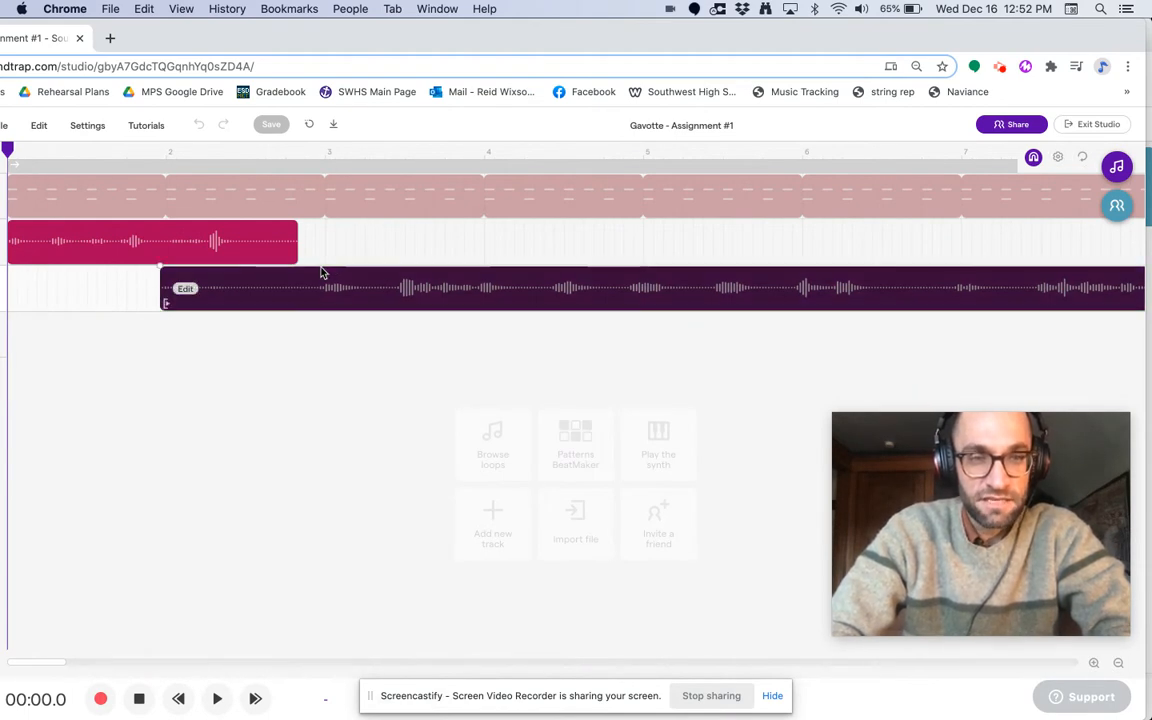
{"action": "left_click", "coordinate": [325, 155]}
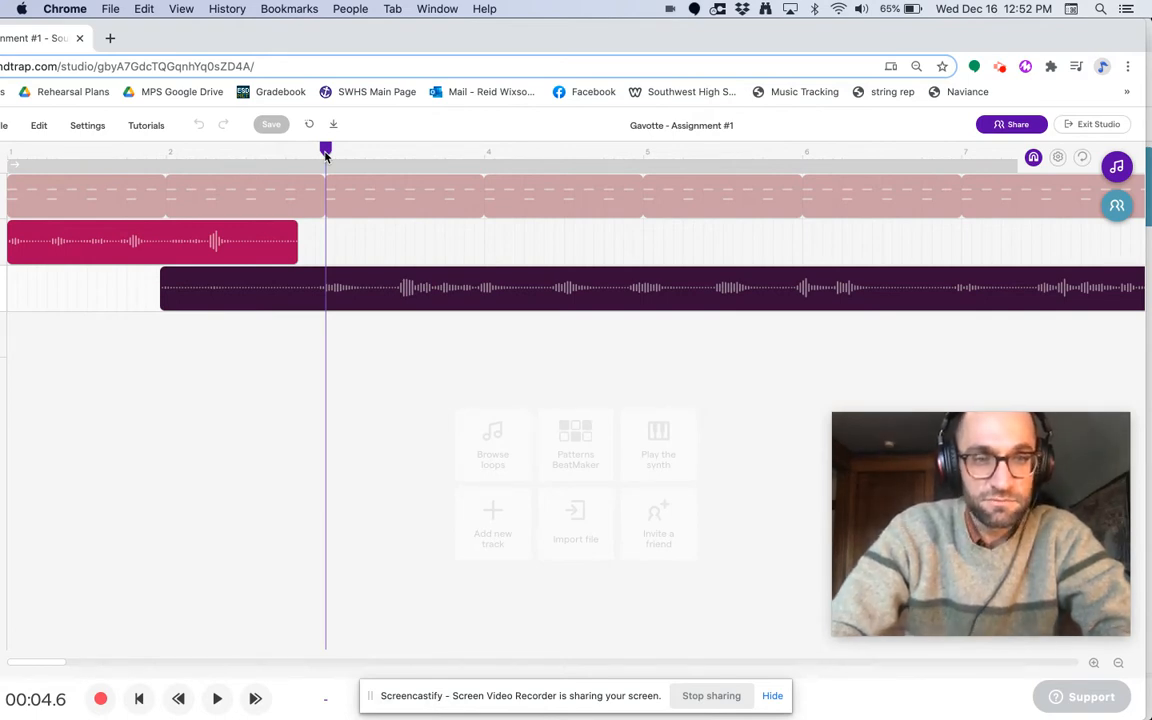
{"action": "left_click_drag", "start_coordinate": [325, 155], "coordinate": [393, 158]}
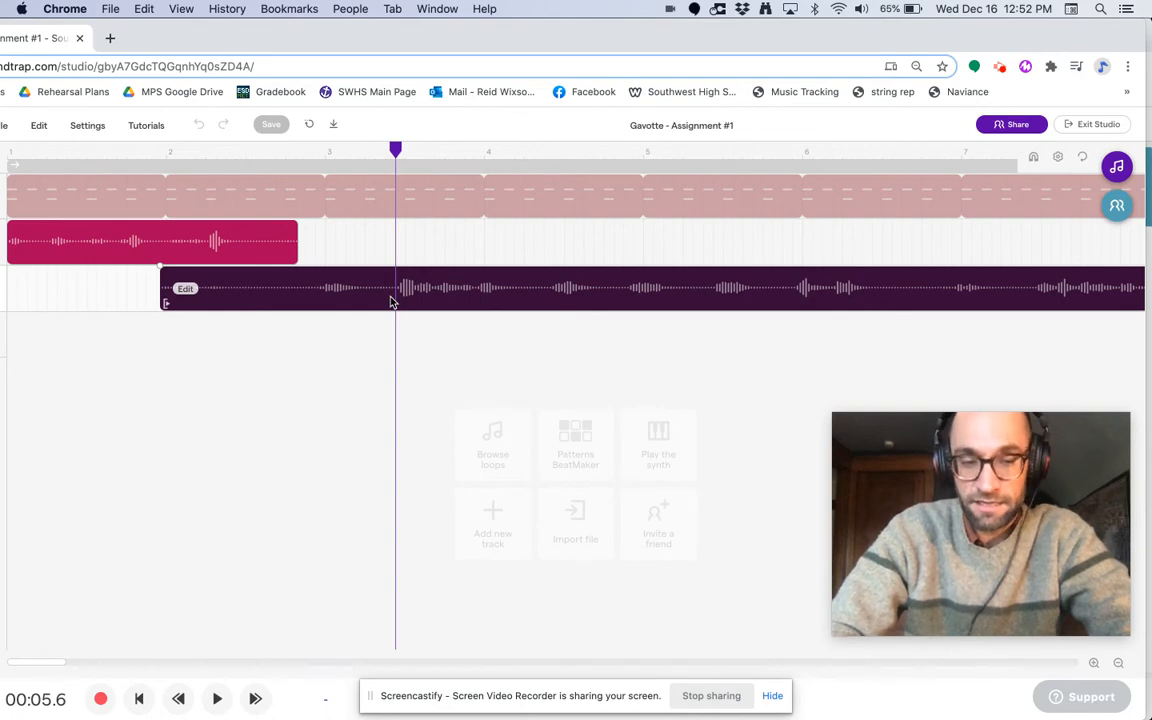
{"action": "key", "text": "super+e"}
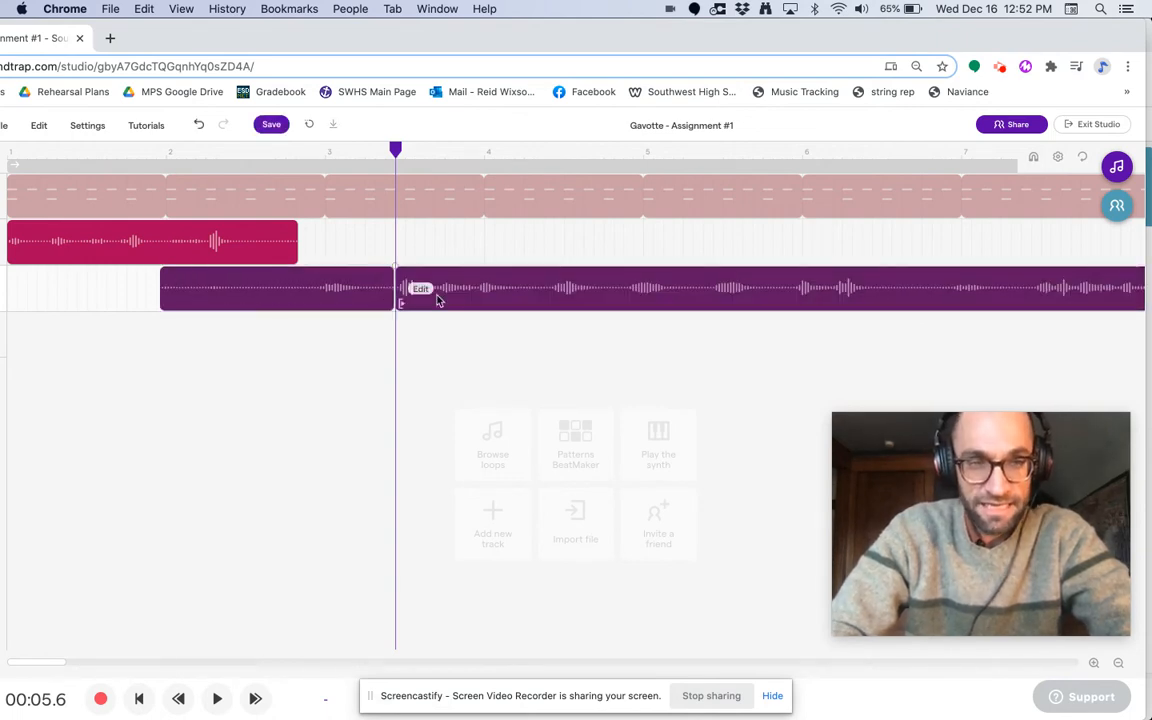
Step: Nudge the part after the split slightly later so its first note starts on beat 3.3
{"action": "left_click", "coordinate": [490, 302]}
{"action": "left_click_drag", "start_coordinate": [490, 302], "coordinate": [498, 303]}
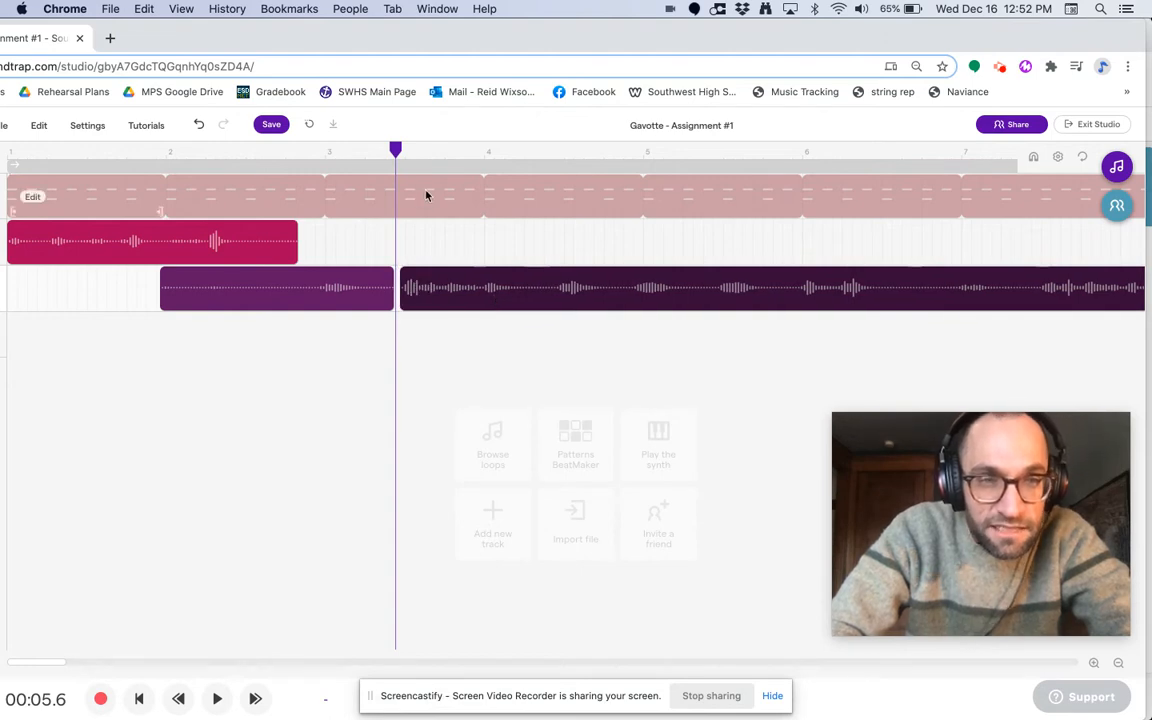
{"action": "left_click_drag", "start_coordinate": [395, 148], "coordinate": [405, 148]}
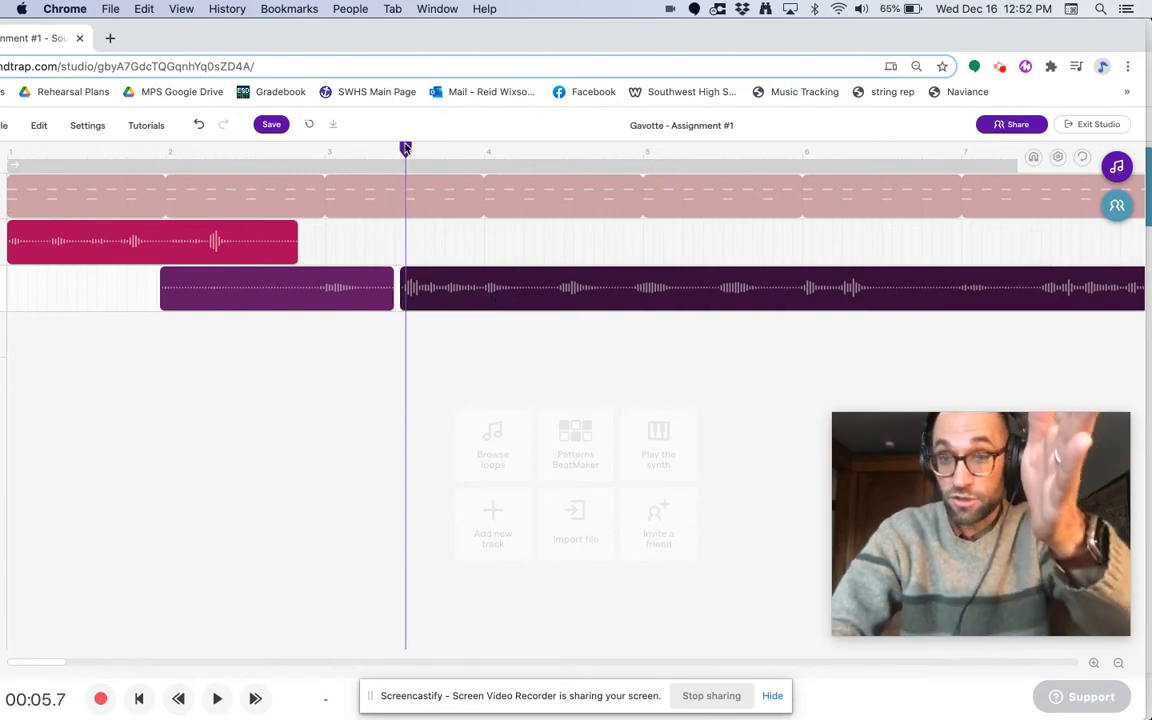
{"action": "mouse_move", "coordinate": [452, 282]}
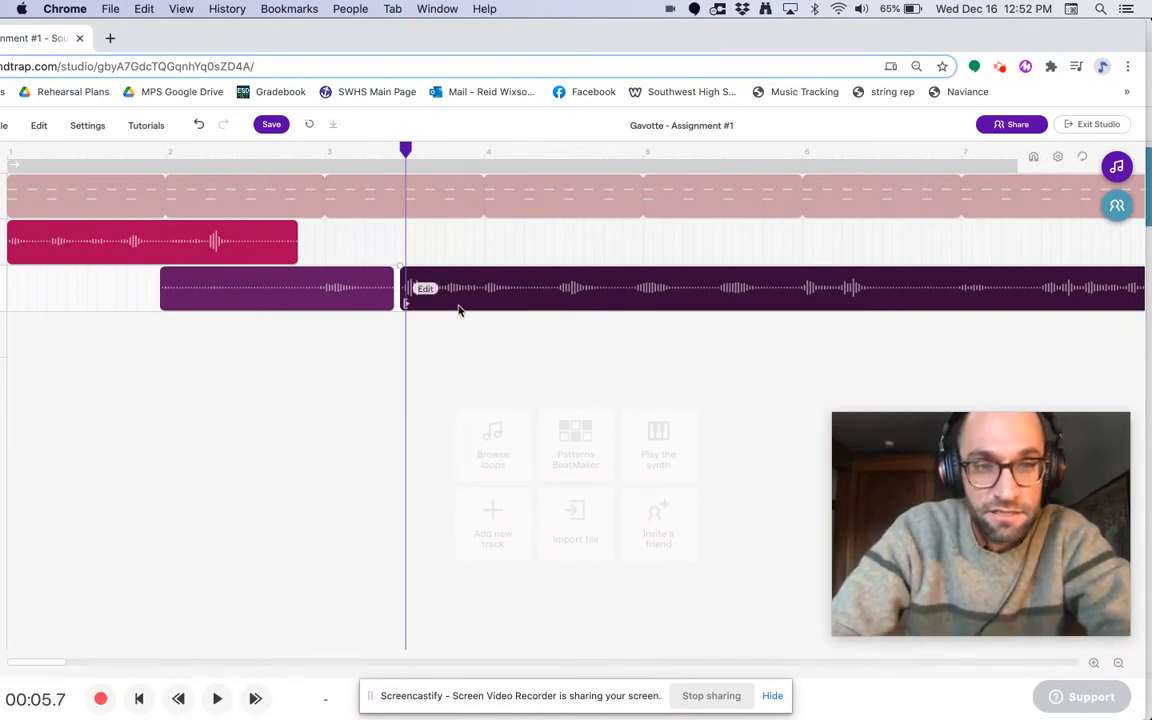
{"action": "left_click_drag", "start_coordinate": [458, 308], "coordinate": [461, 310]}
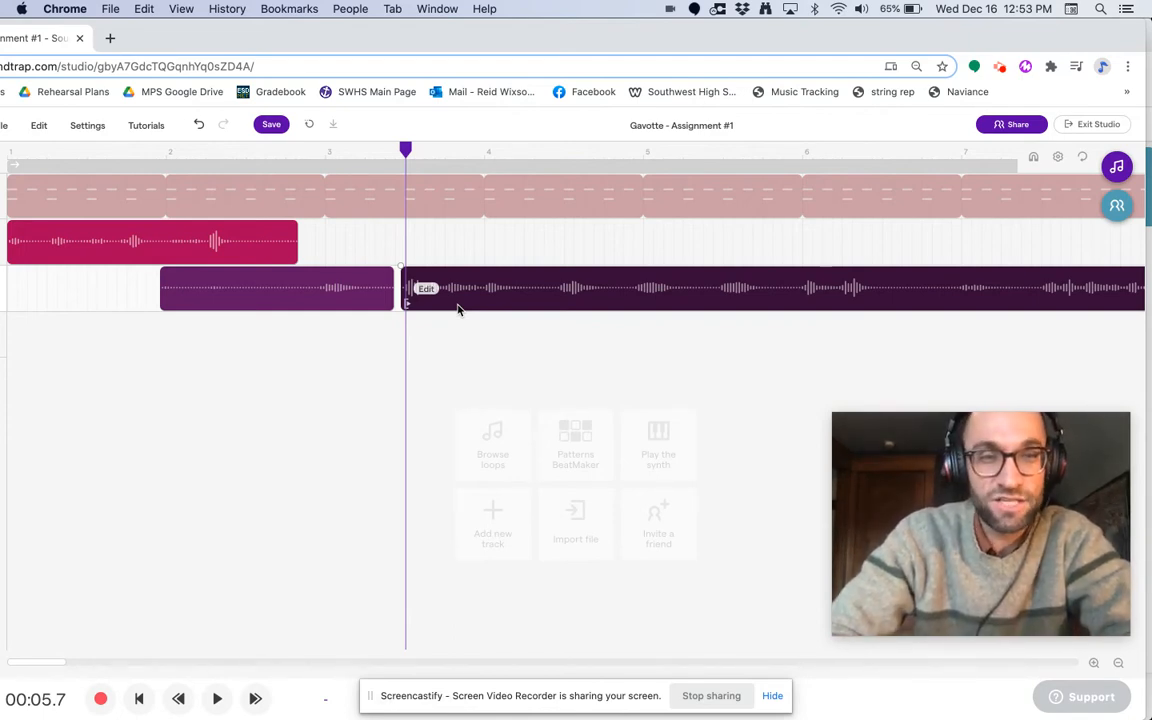
Step: Examine up close how the moved clip's first note lines up with the playhead at beat 3.3
{"action": "left_click", "coordinate": [1096, 668]}
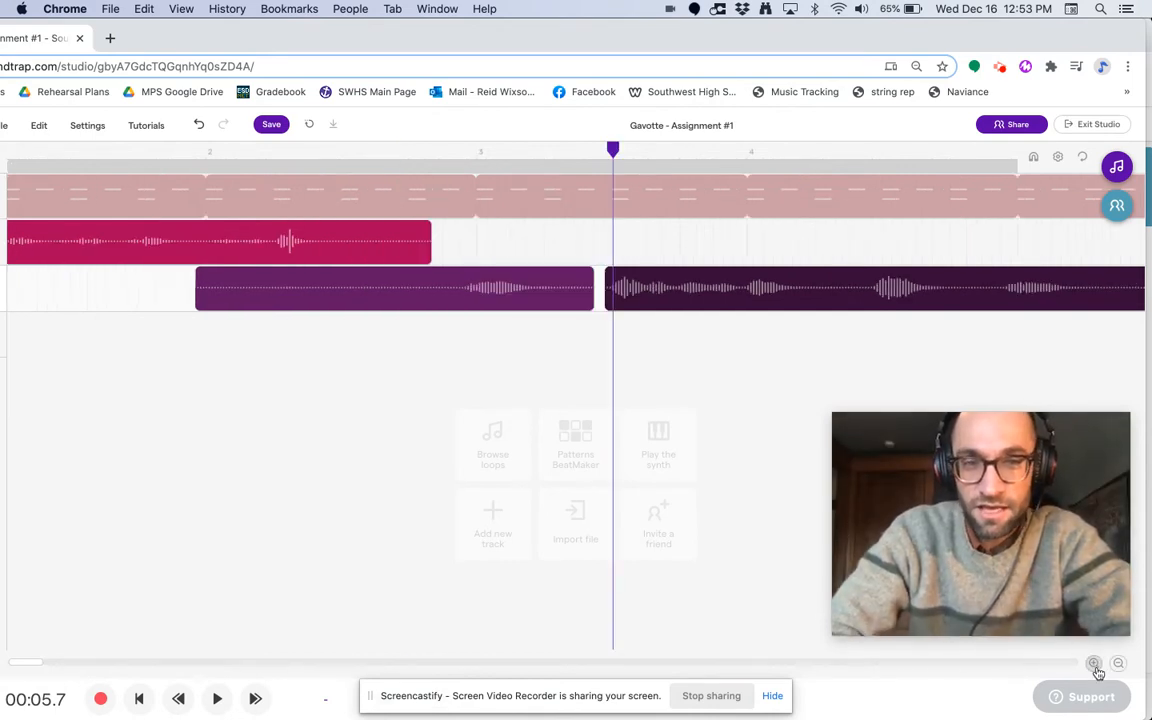
{"action": "left_click", "coordinate": [1096, 668]}
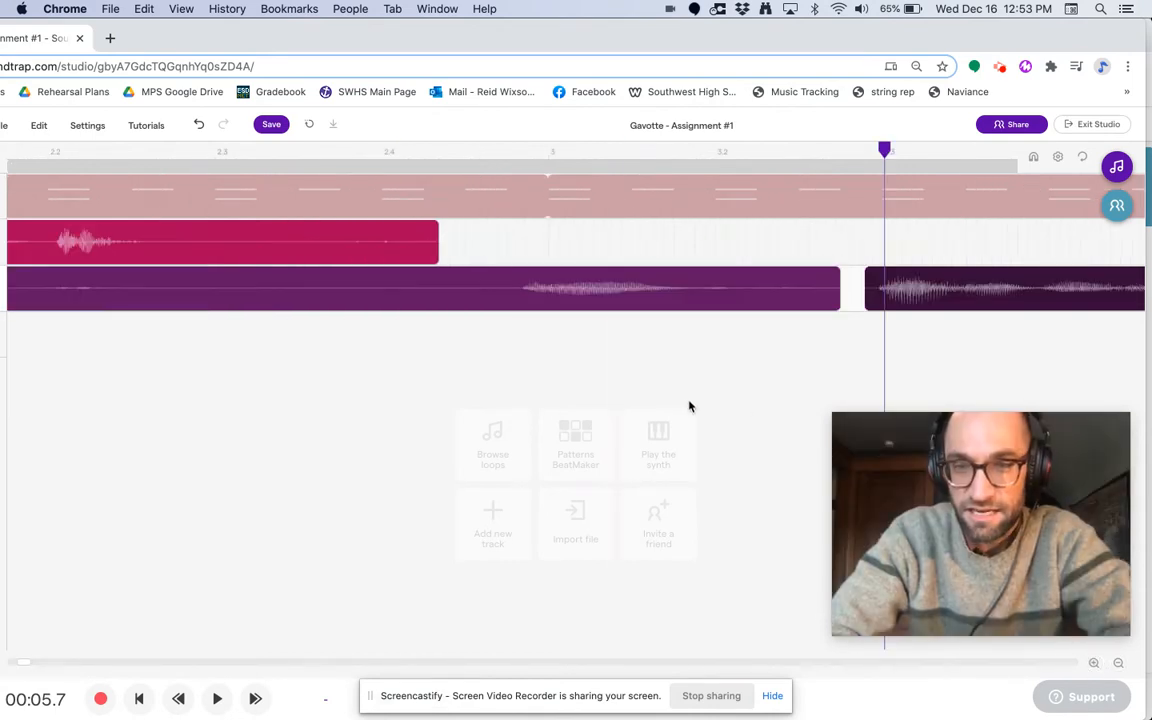
{"action": "scroll", "coordinate": [687, 405], "scroll_direction": "right", "scroll_amount": 5}
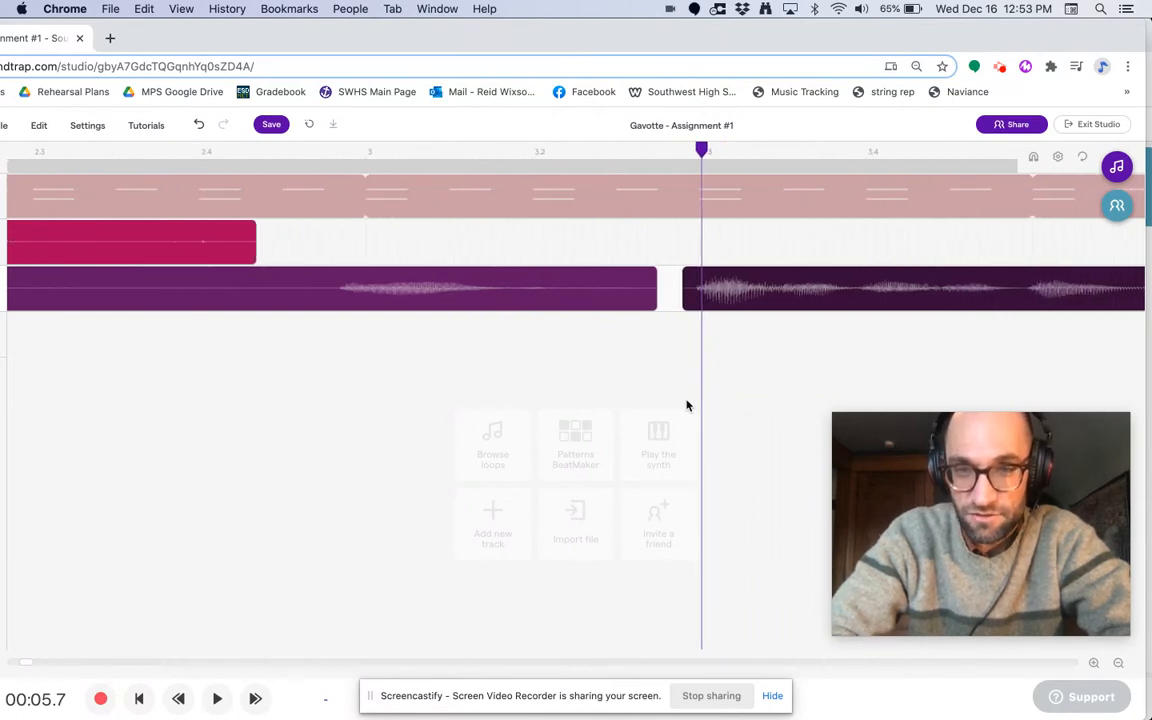
{"action": "mouse_move", "coordinate": [818, 190]}
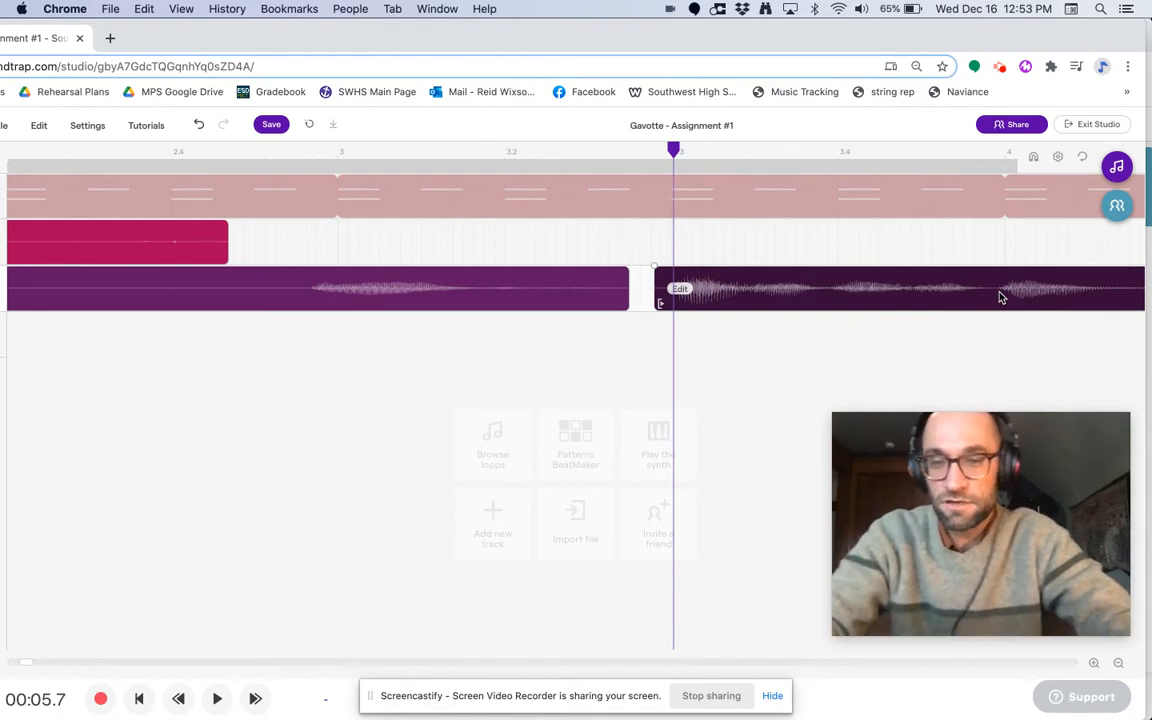
{"action": "left_click", "coordinate": [1117, 664]}
{"action": "left_click", "coordinate": [1117, 664]}
{"action": "left_click", "coordinate": [1117, 664]}
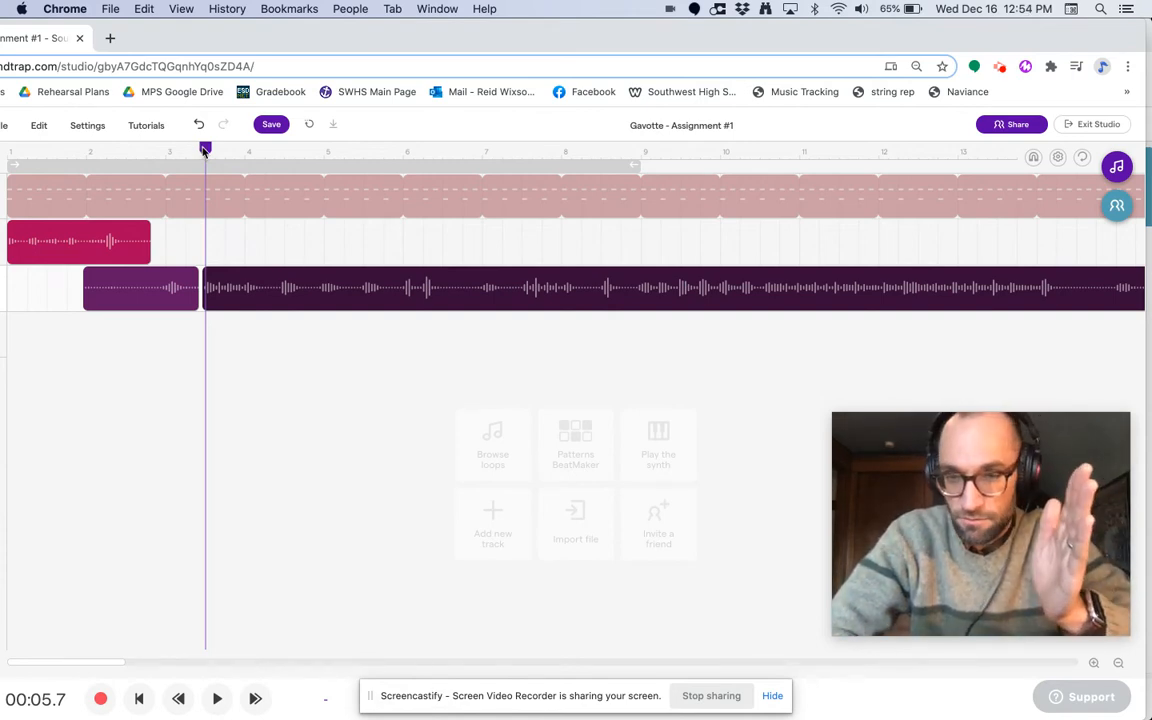
Step: Split the purple clip again at 00:09.1, right where the early note begins just before measure 5
{"action": "left_click_drag", "start_coordinate": [204, 150], "coordinate": [299, 157]}
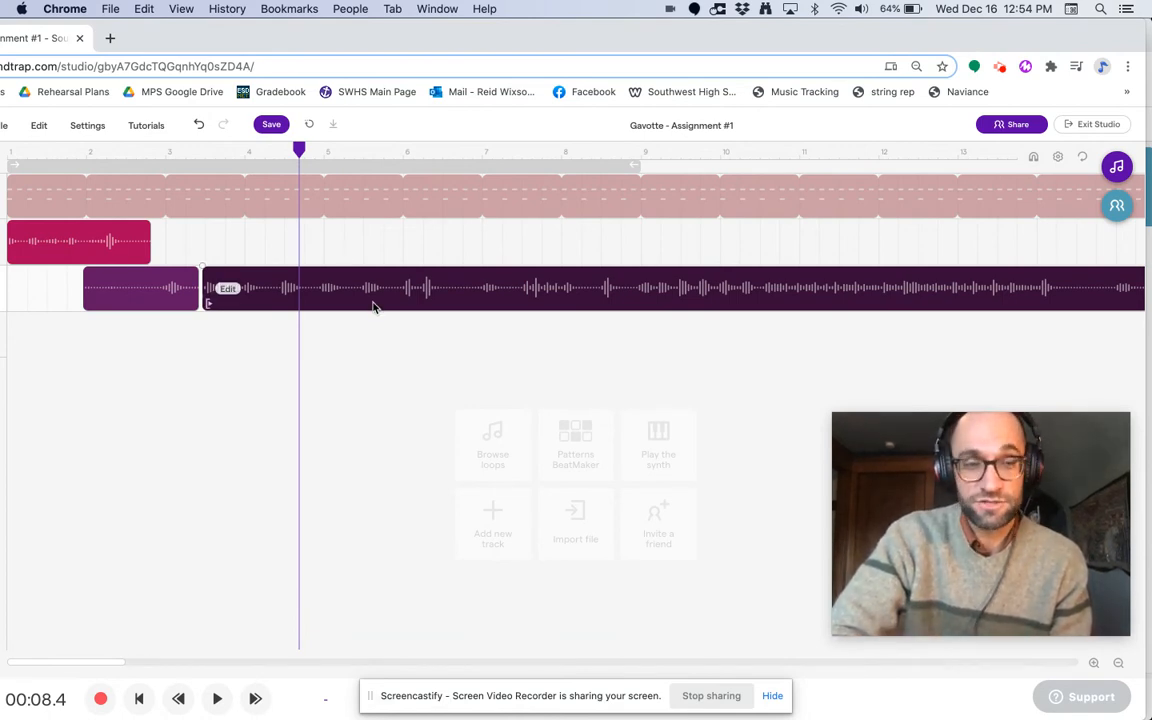
{"action": "left_click", "coordinate": [313, 148]}
{"action": "left_click_drag", "start_coordinate": [313, 148], "coordinate": [324, 148]}
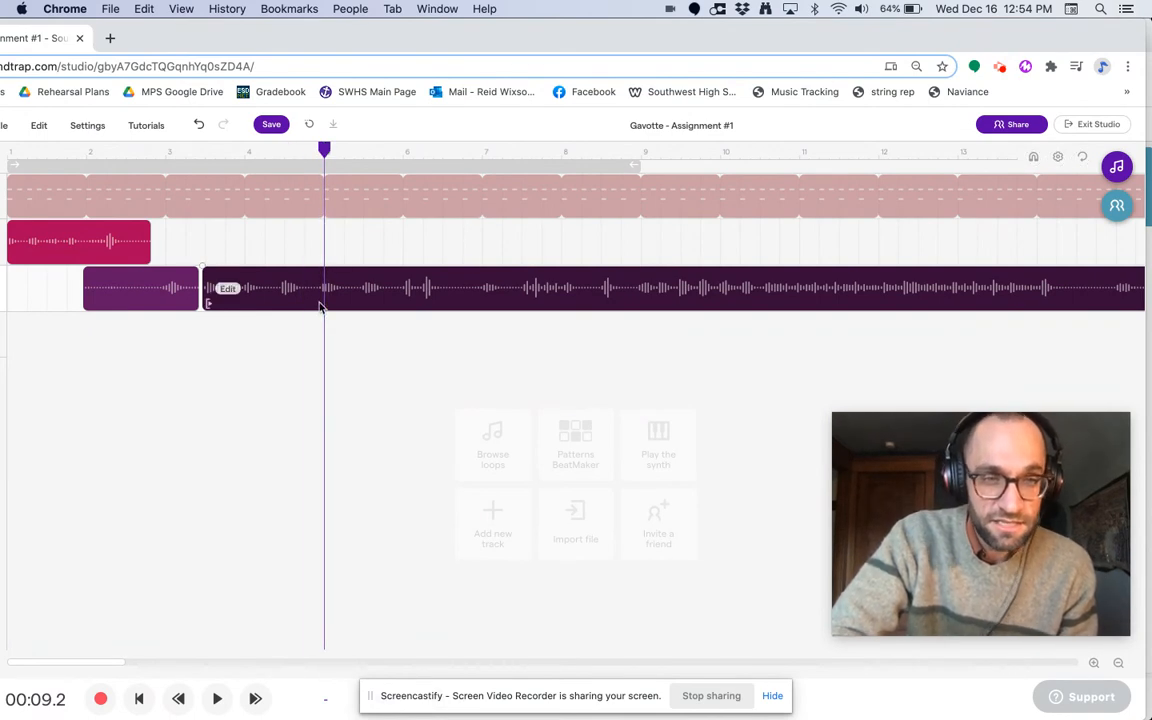
{"action": "left_click", "coordinate": [1094, 664]}
{"action": "left_click", "coordinate": [1094, 664]}
{"action": "left_click", "coordinate": [1094, 664]}
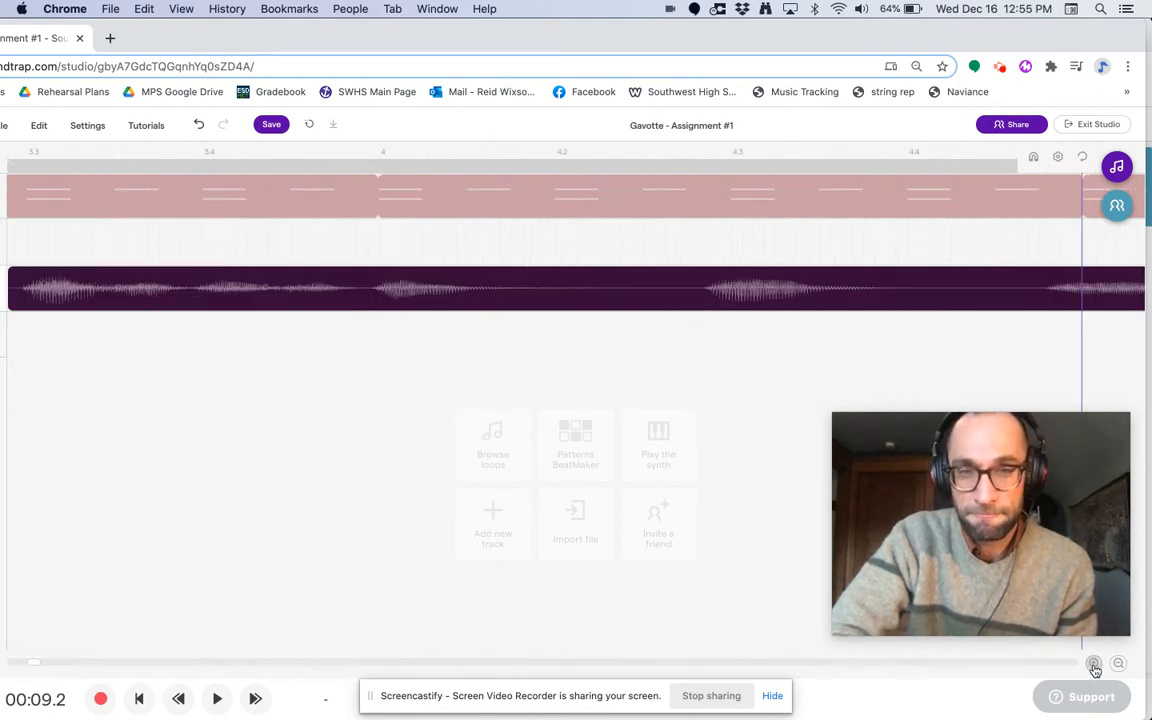
{"action": "scroll", "coordinate": [651, 490], "scroll_direction": "right", "scroll_amount": 5}
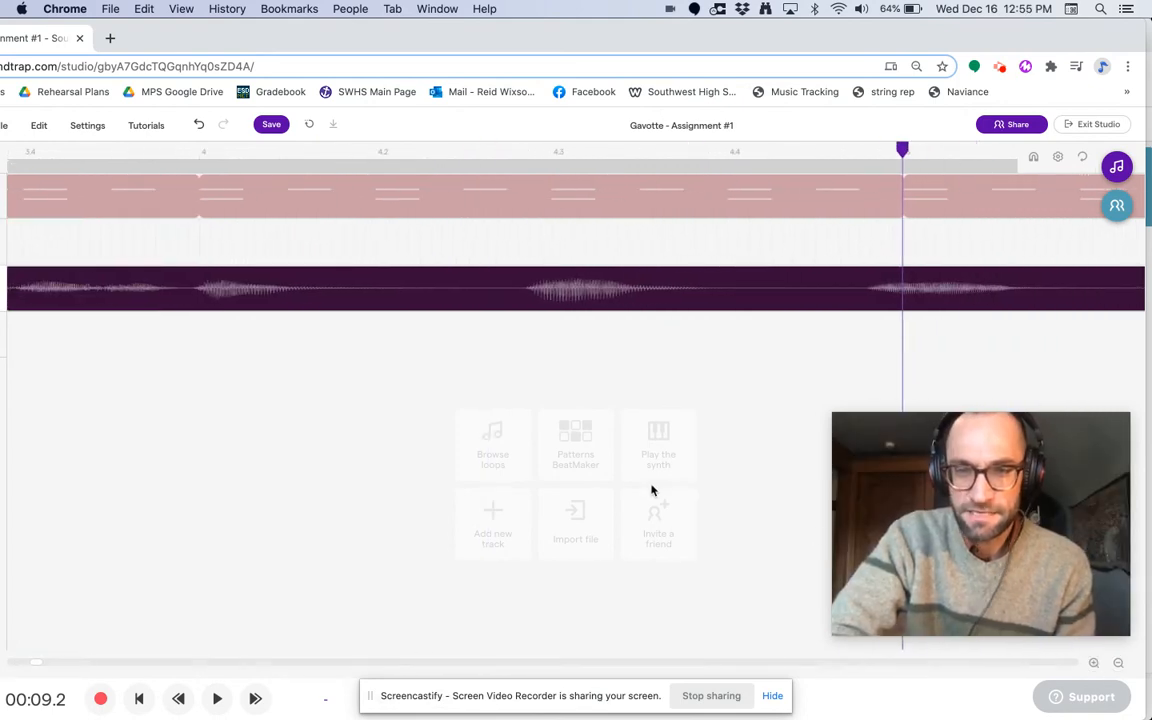
{"action": "scroll", "coordinate": [651, 490], "scroll_direction": "right", "scroll_amount": 1}
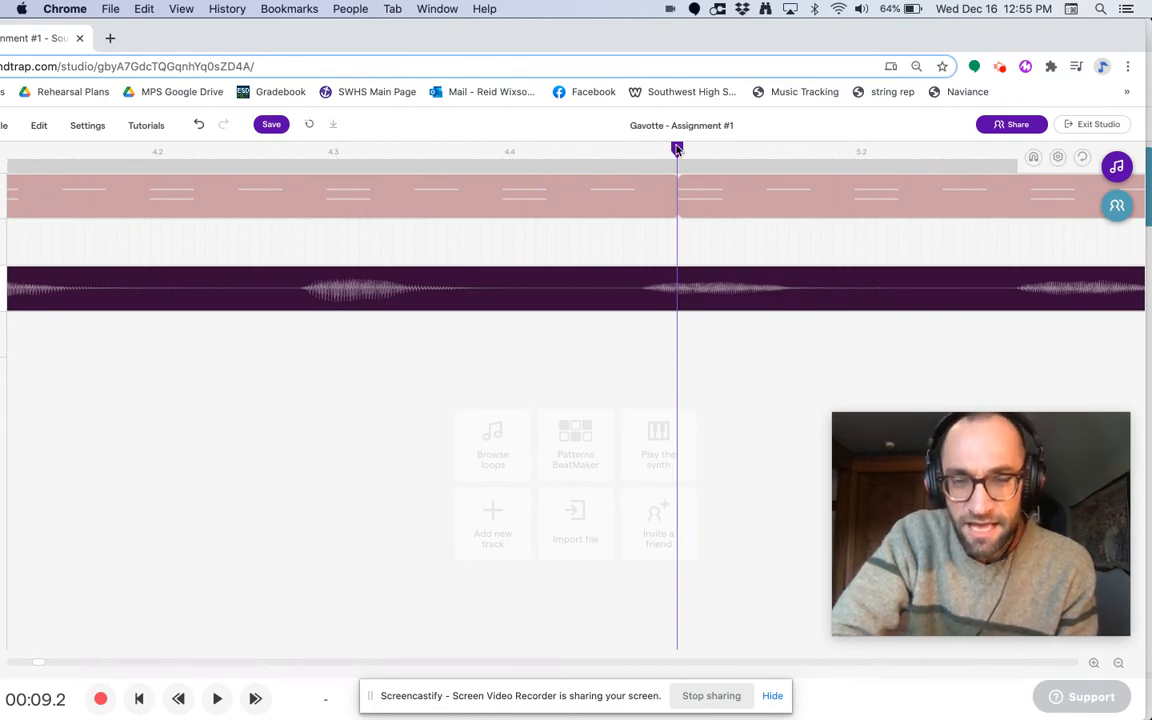
{"action": "left_click_drag", "start_coordinate": [677, 149], "coordinate": [645, 149]}
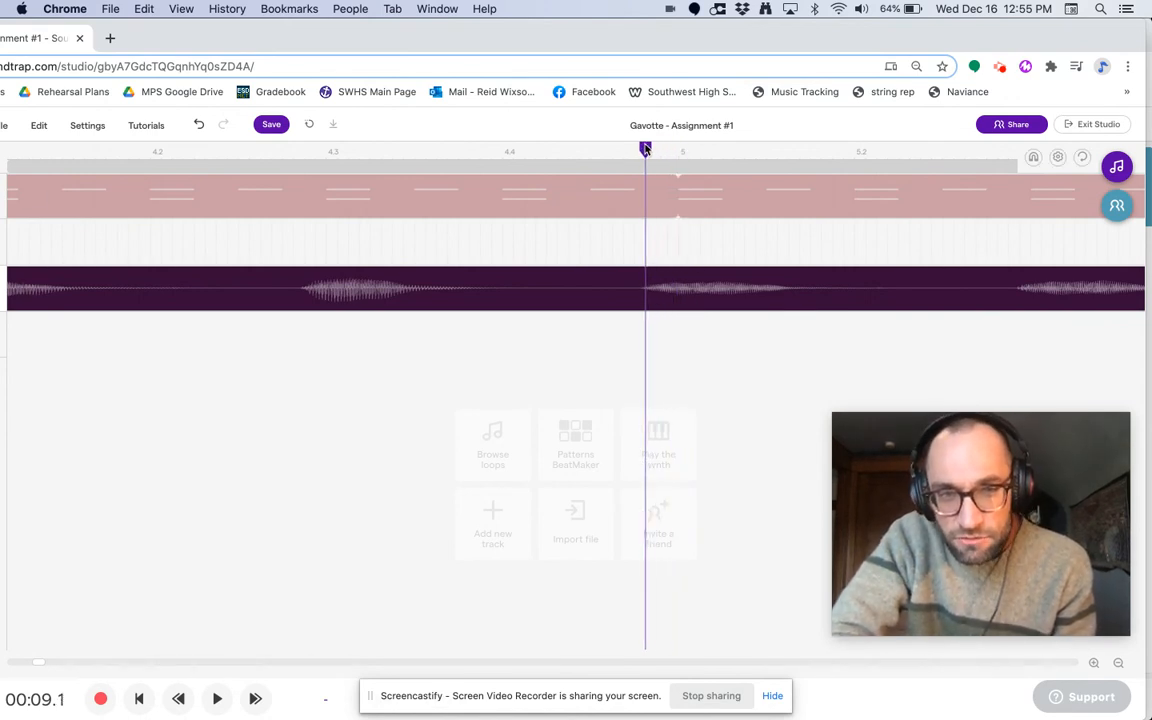
{"action": "left_click", "coordinate": [648, 275]}
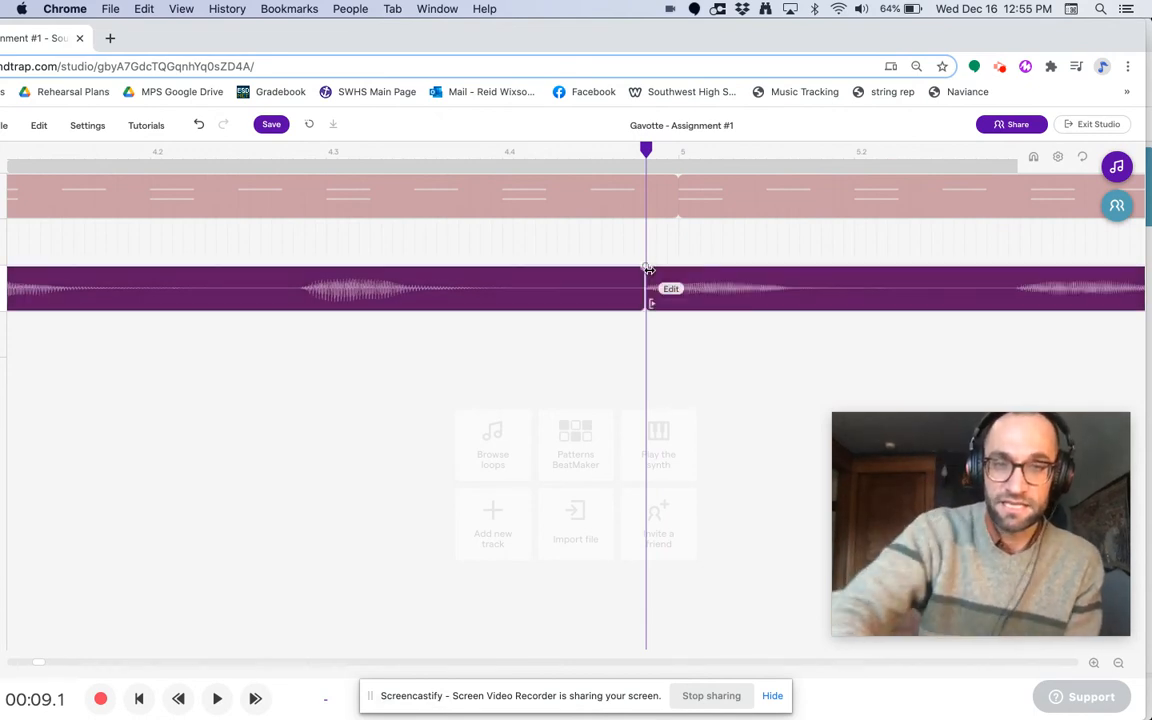
Step: Move the part after the new split slightly later to the start of measure 5 and check it with the playhead at 00:09.2
{"action": "left_click_drag", "start_coordinate": [732, 283], "coordinate": [759, 284]}
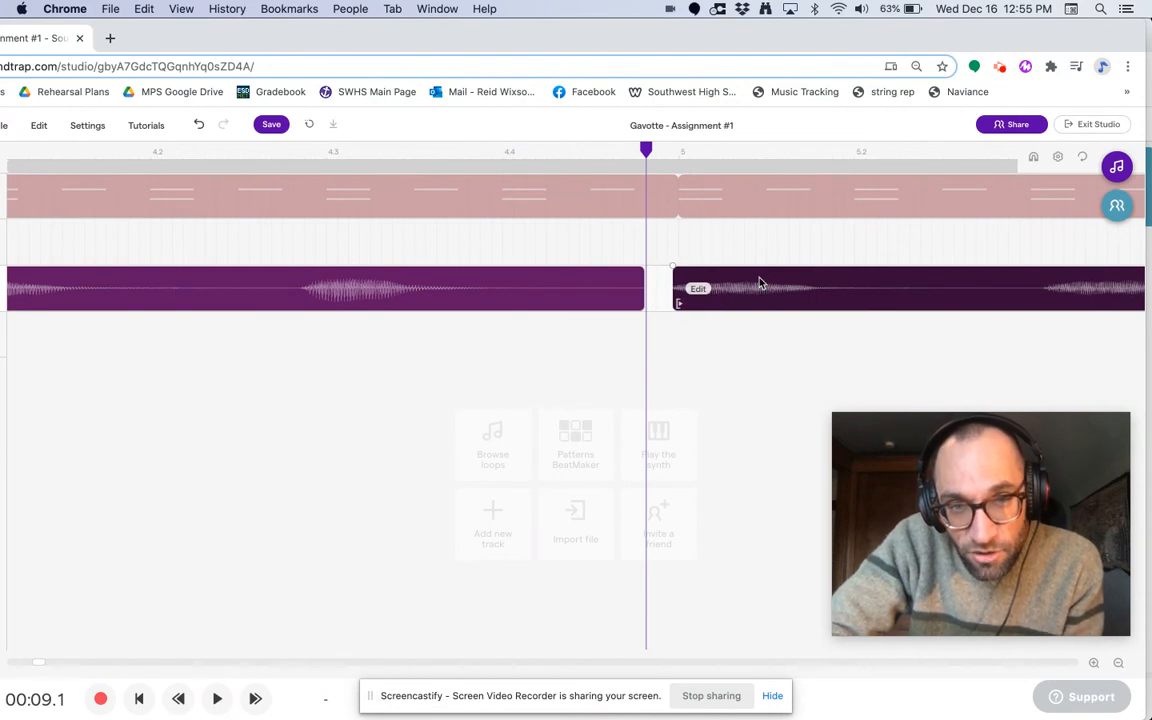
{"action": "left_click_drag", "start_coordinate": [650, 147], "coordinate": [674, 149]}
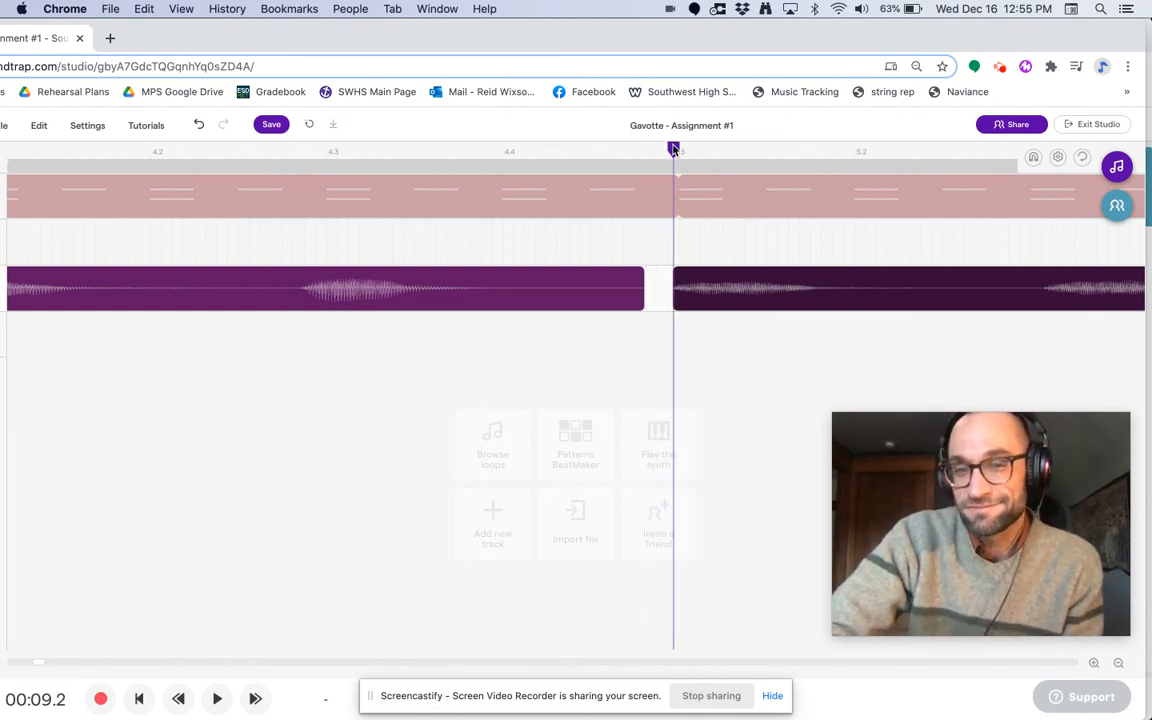